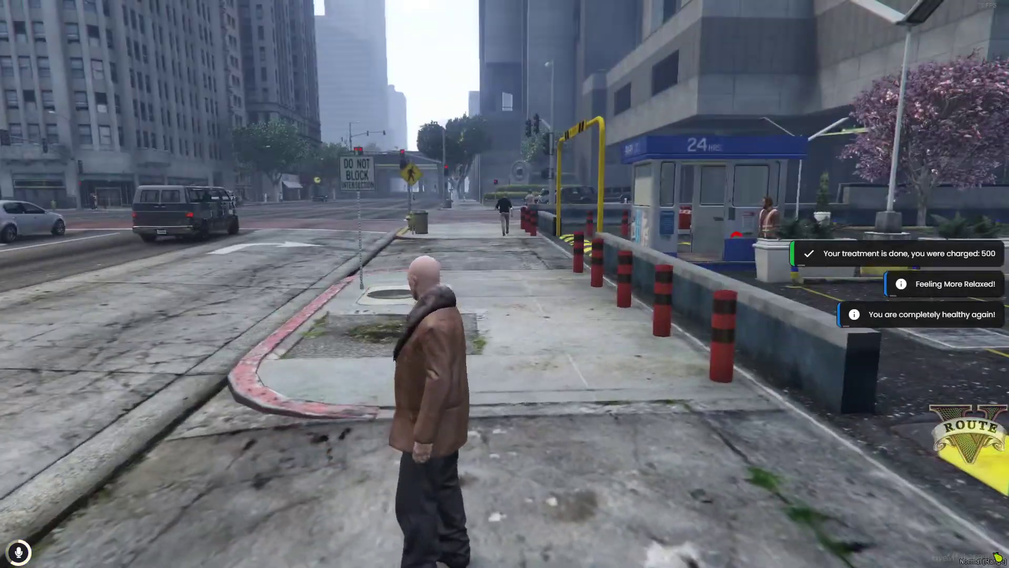
key(w)
key(w)
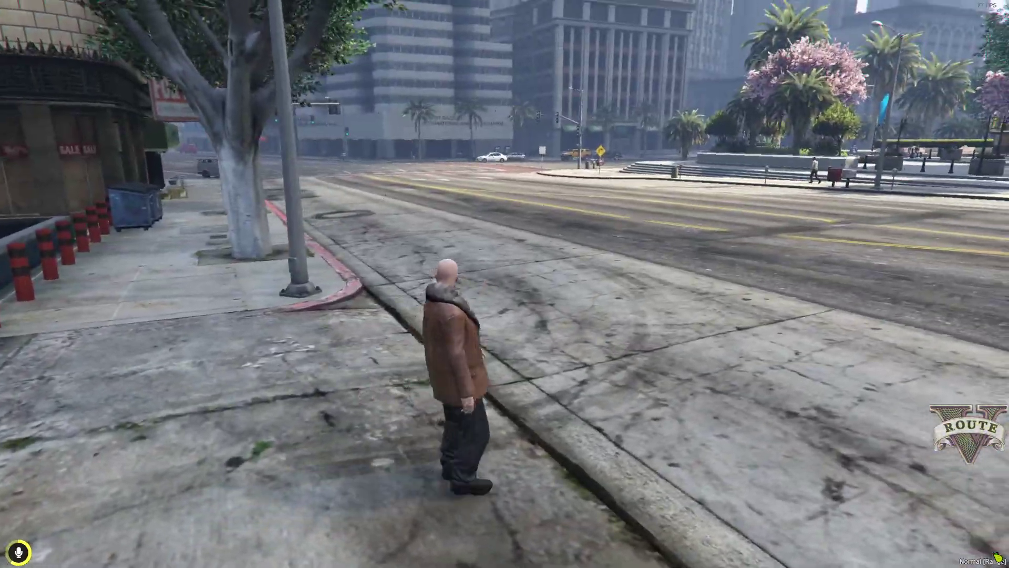
key(w)
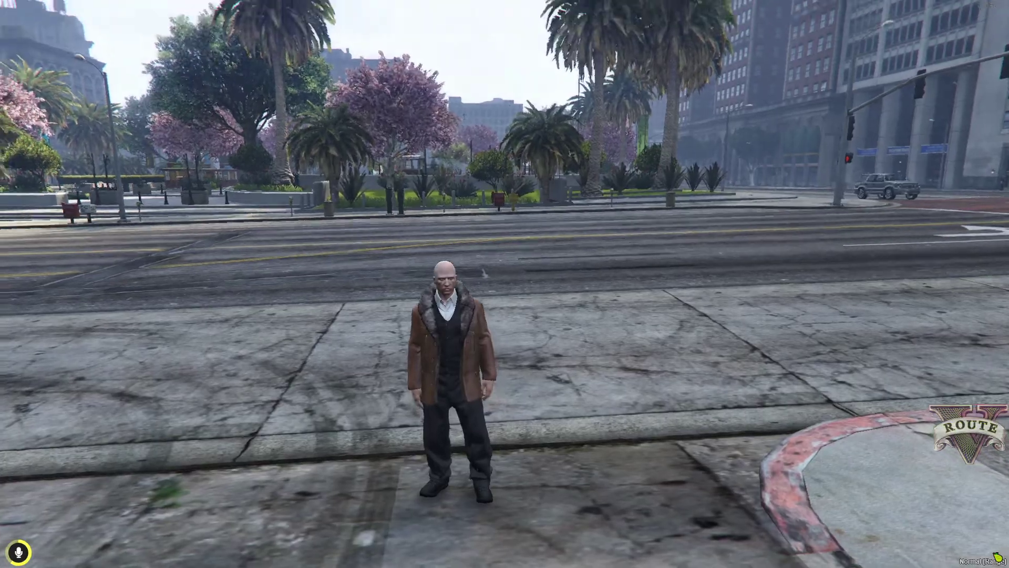
mouse_move(505, 284)
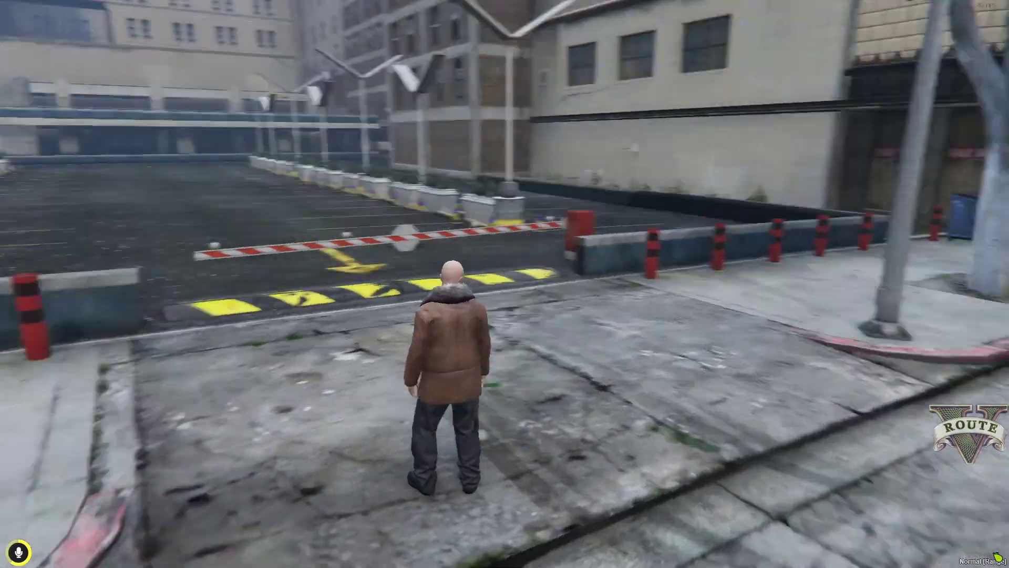
key(w)
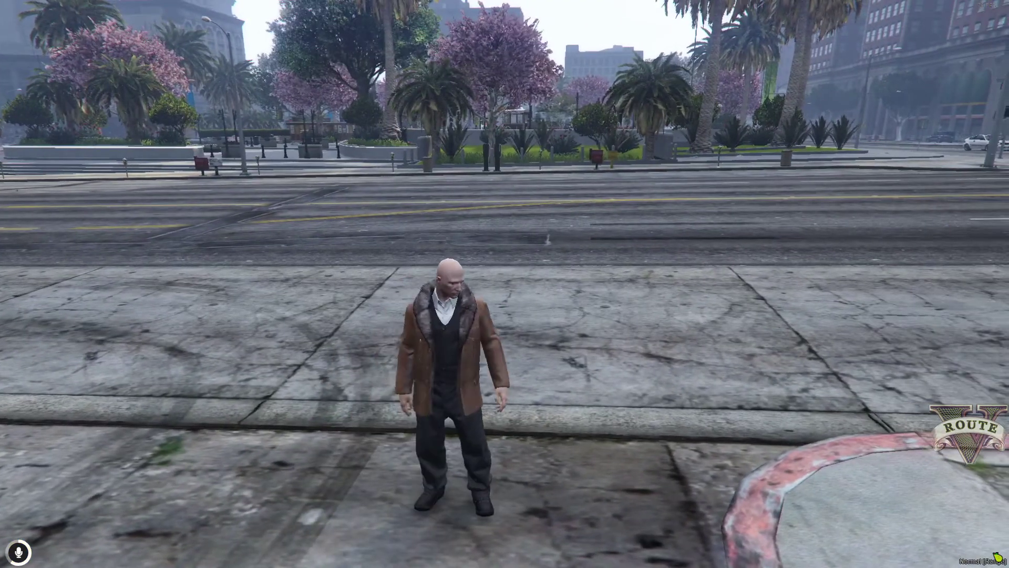
Exit the game by running the quit command in its console.
key(F8)
text(quit)
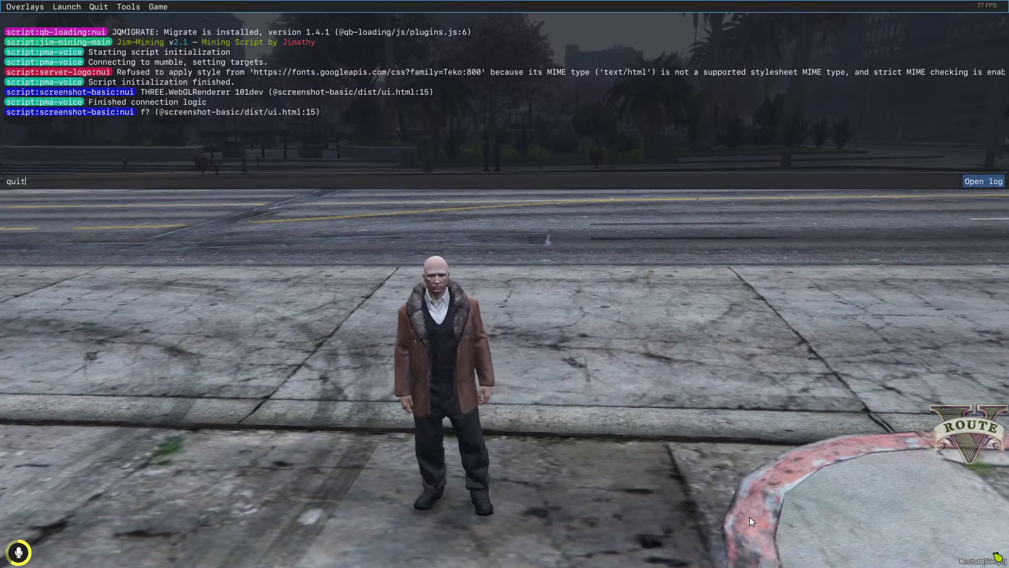
key(Return)
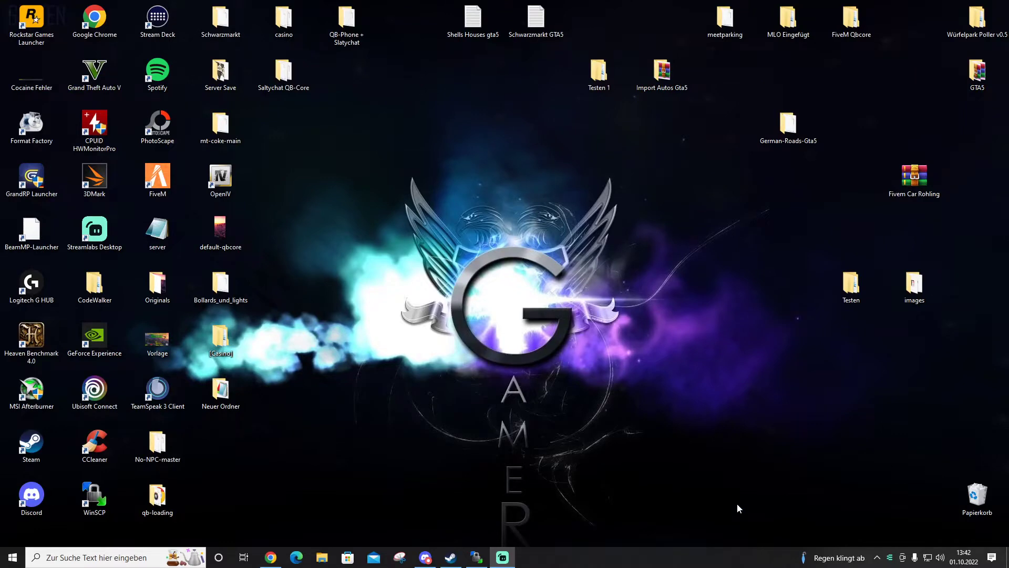
Switch to WinSCP and move its window aside so the desktop icons are uncovered.
click(480, 554)
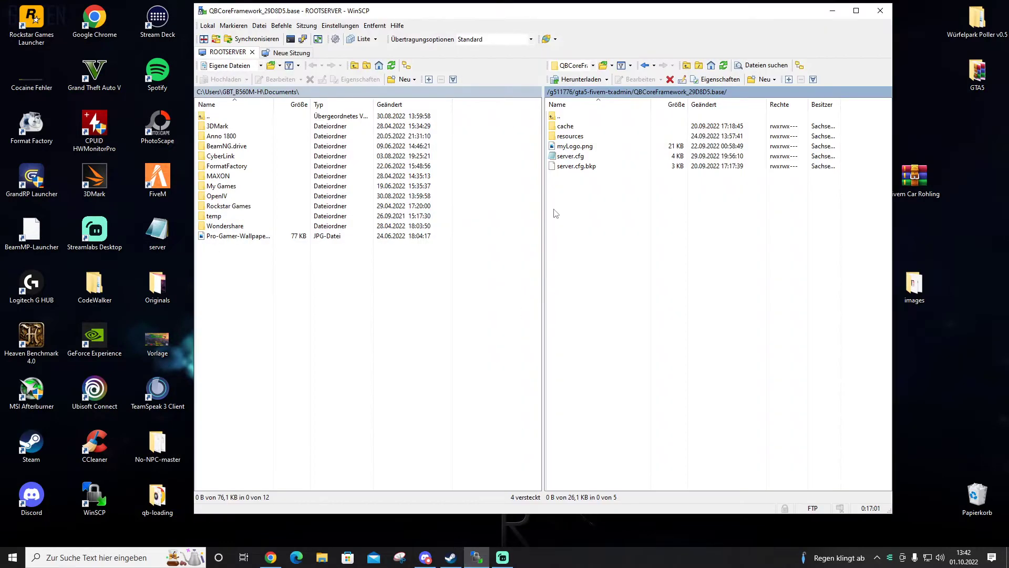
mouse_move(482, 18)
mouse_down()
mouse_move(512, 24)
mouse_move(504, 32)
mouse_move(489, 17)
mouse_up()
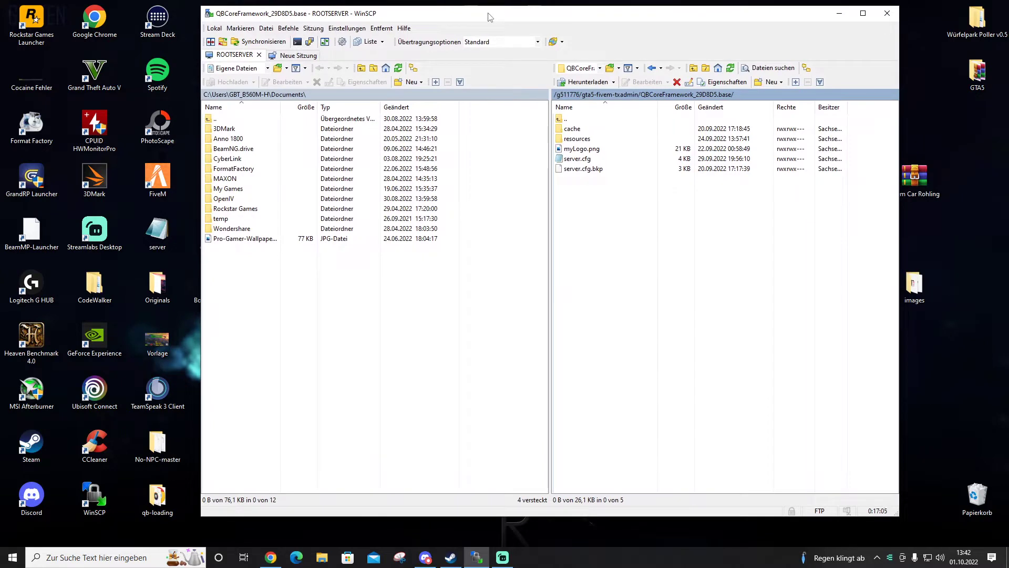
drag(476, 19, 607, 18)
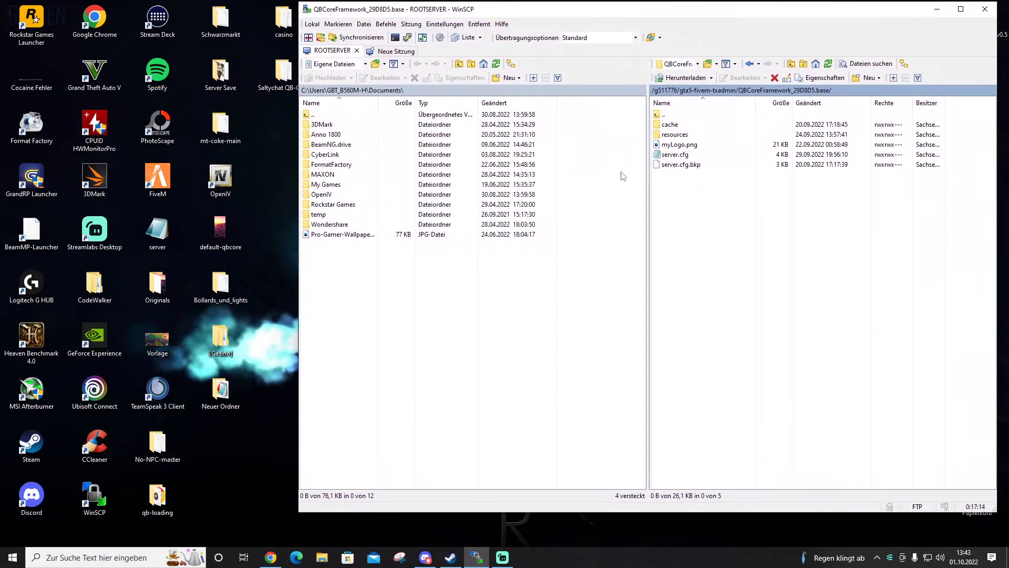
Download the npc_Doctor folder from the server's resources/[ExtraScripts] to the desktop and place it in a free spot beside the WinSCP window.
double_click(674, 135)
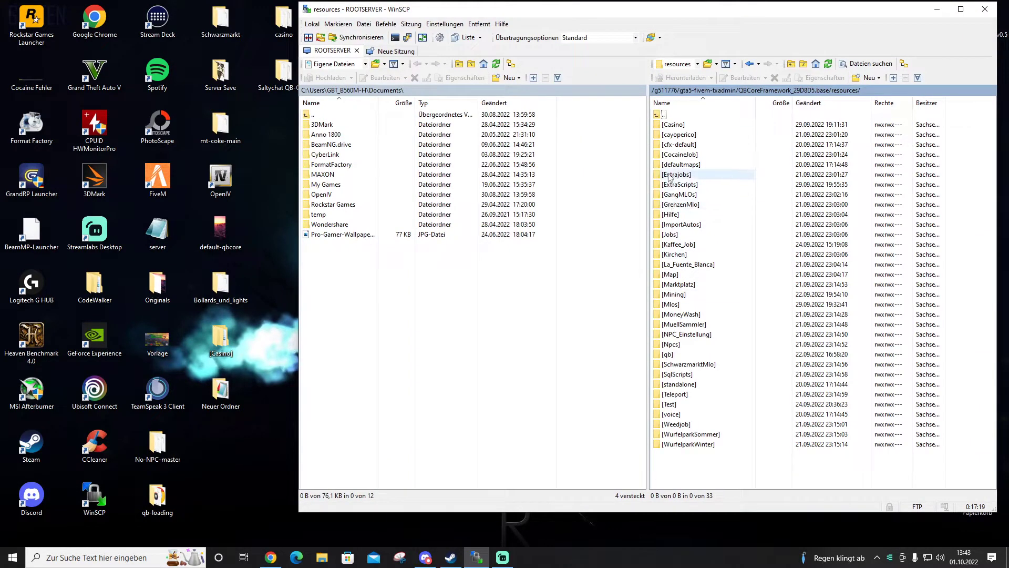
double_click(667, 185)
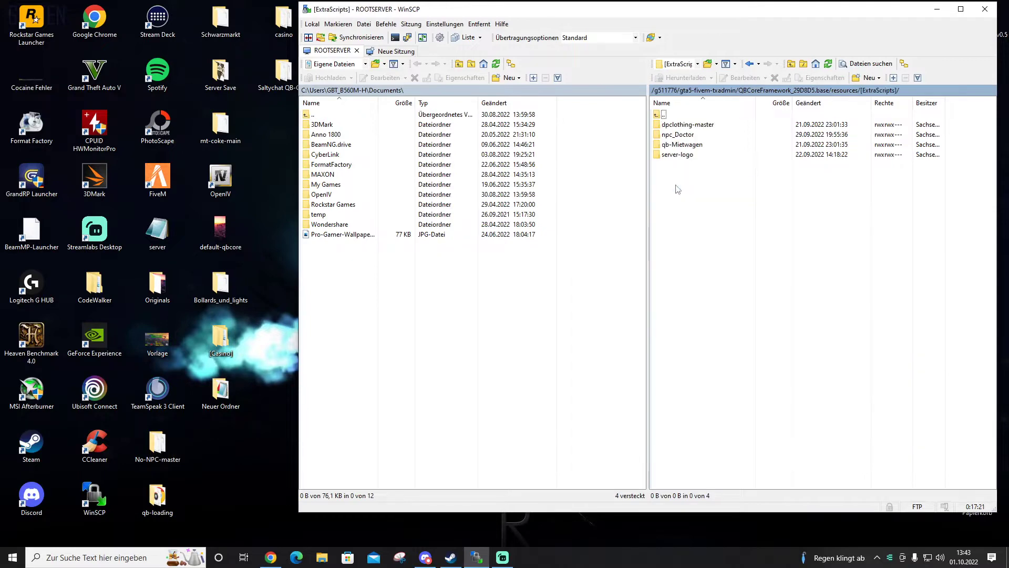
drag(681, 136, 278, 486)
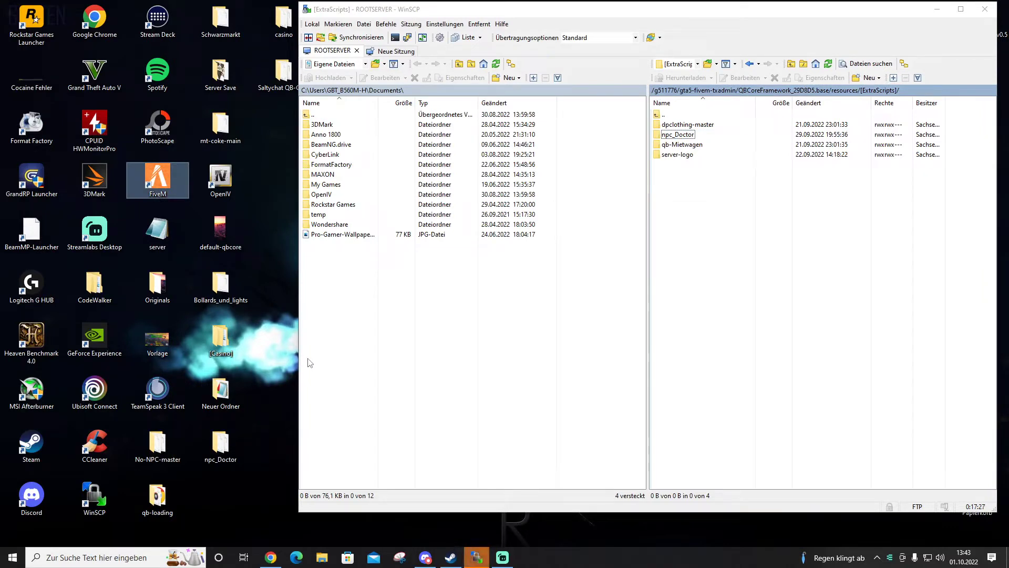
drag(225, 446, 279, 528)
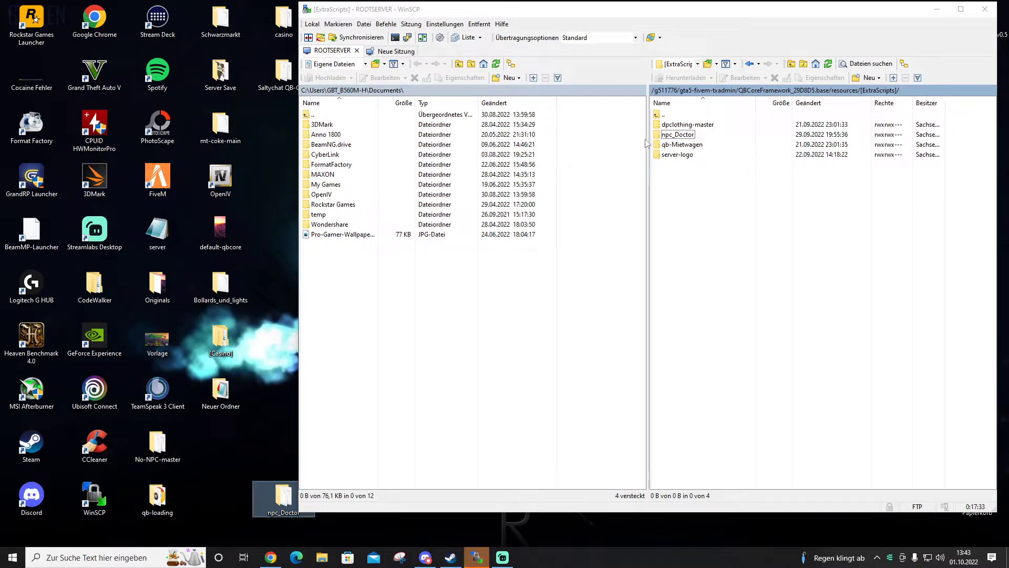
Look through the scripts in the server's [qb] resource folder and return to the resources folder.
double_click(665, 115)
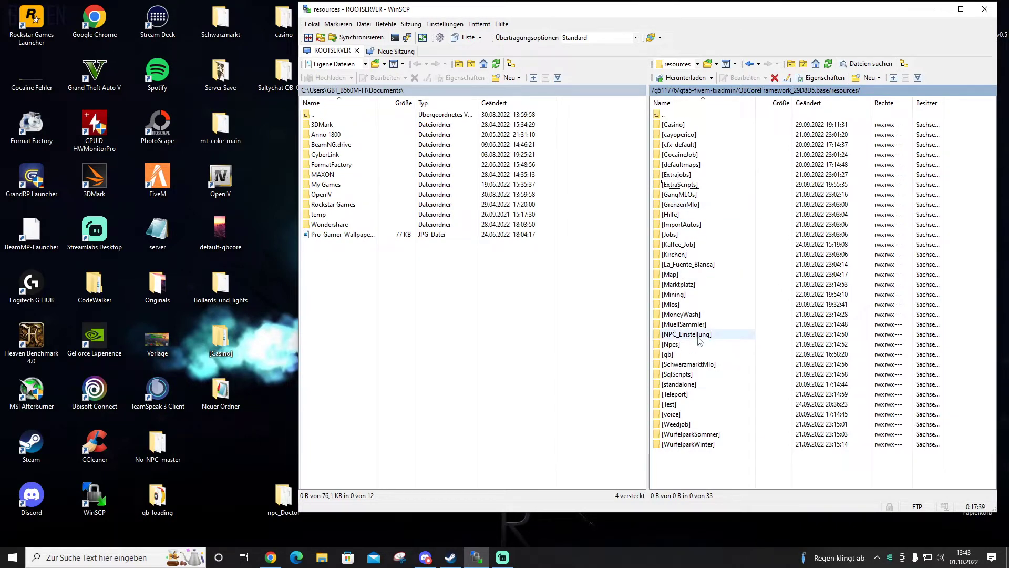
double_click(668, 354)
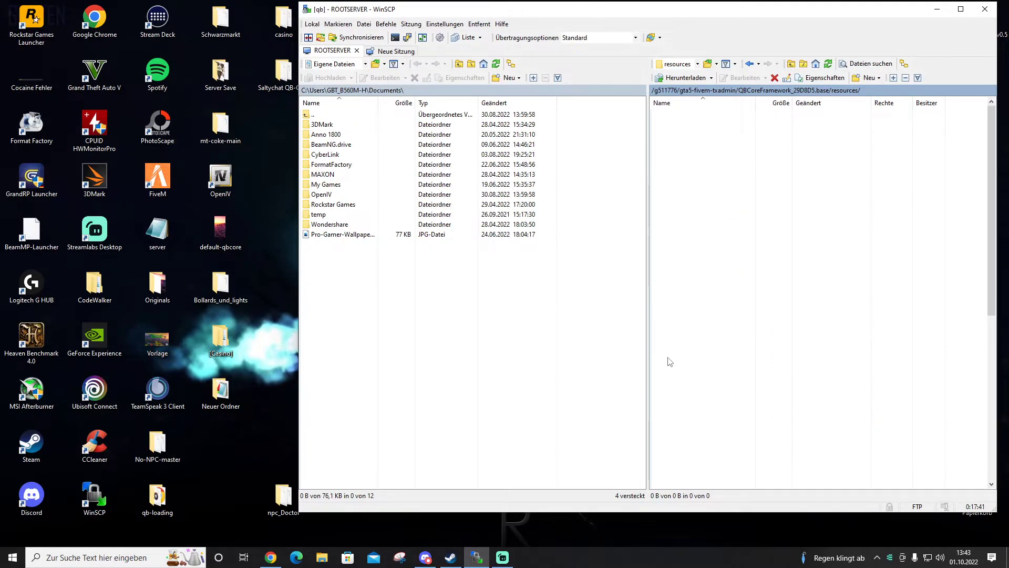
scroll(726, 427, down, 10)
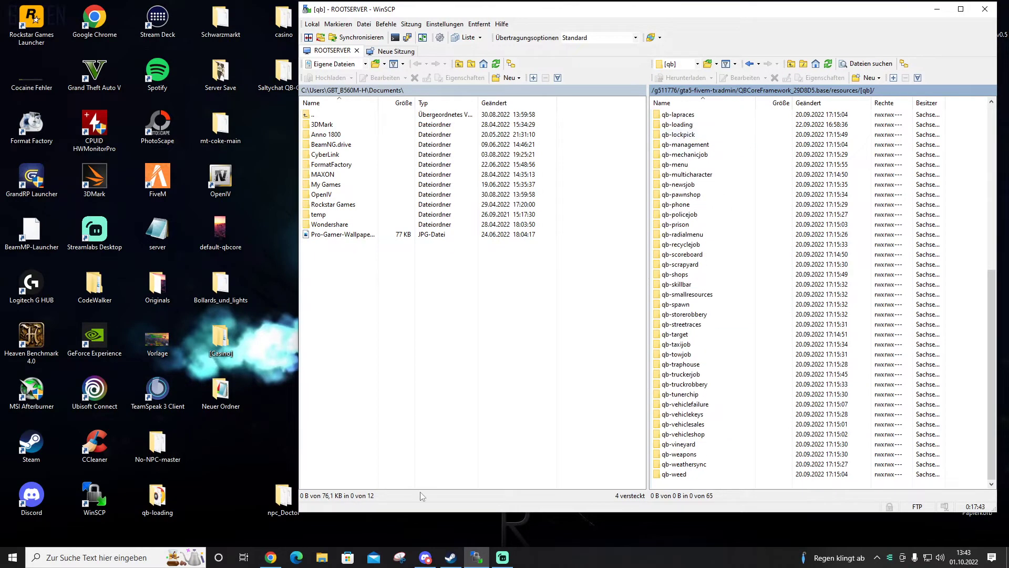
scroll(732, 451, up, 10)
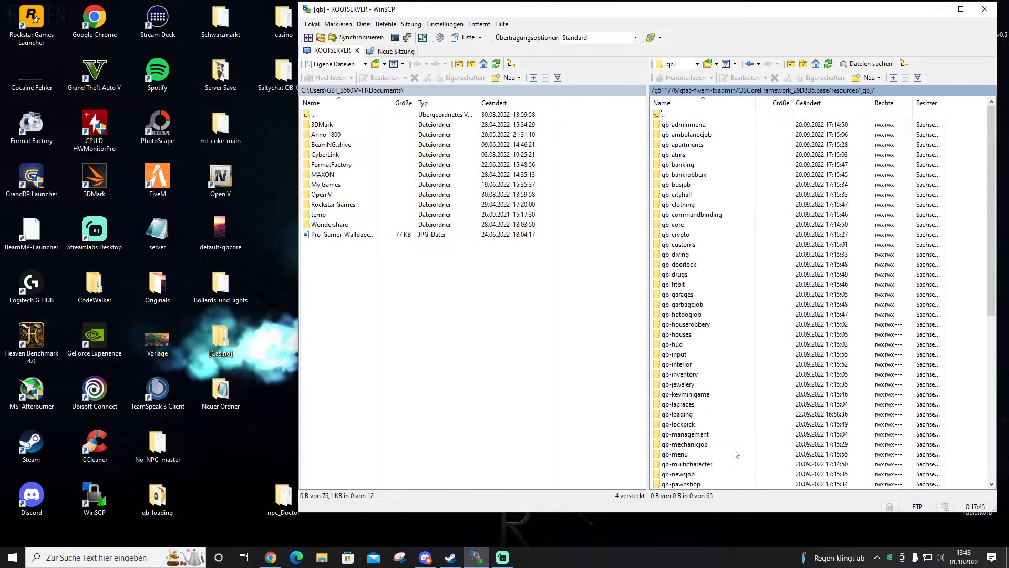
double_click(664, 115)
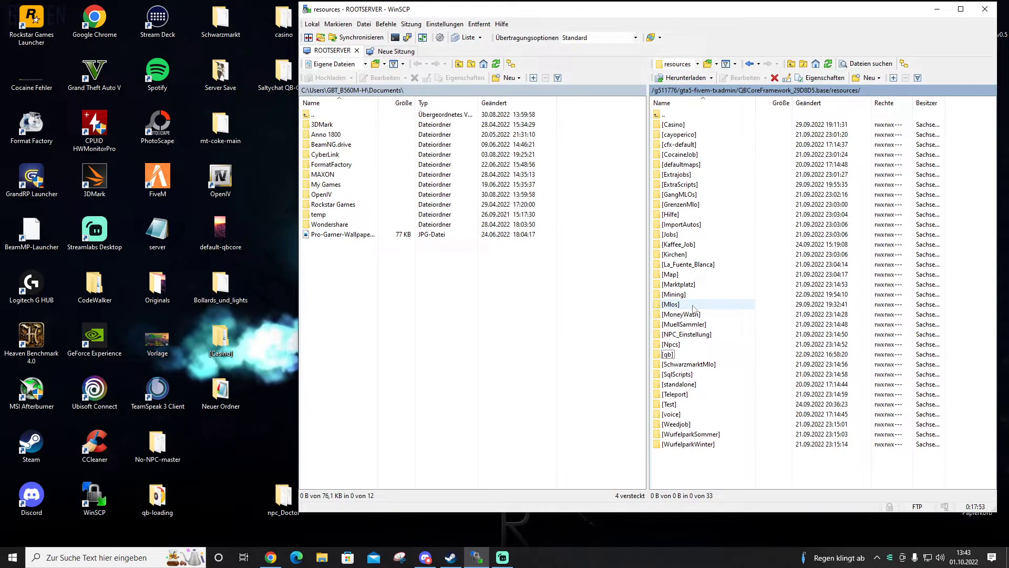
Open server.cfg from the server's base folder, review its ensure entries for the resource folders, and close it.
double_click(666, 116)
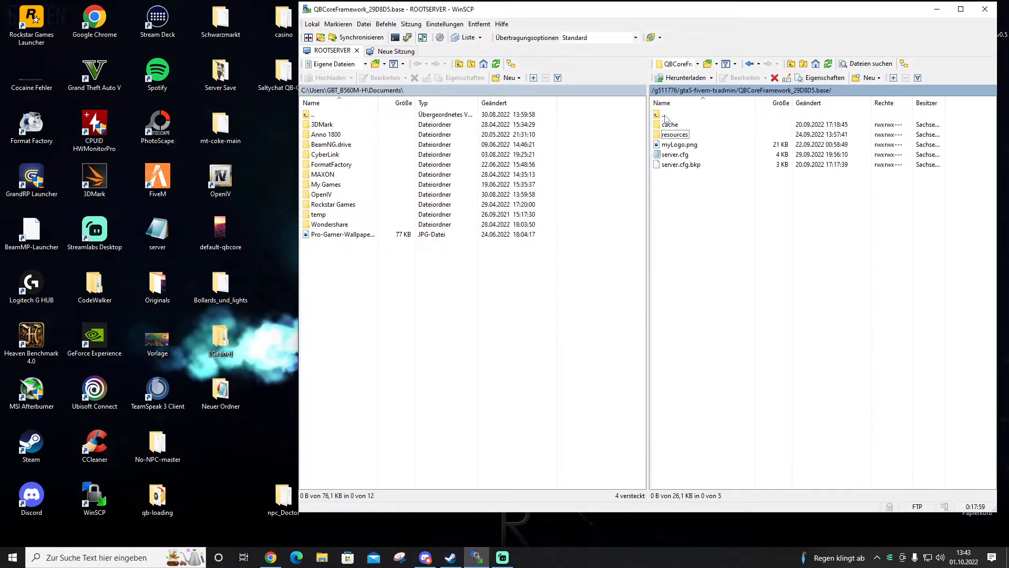
double_click(672, 155)
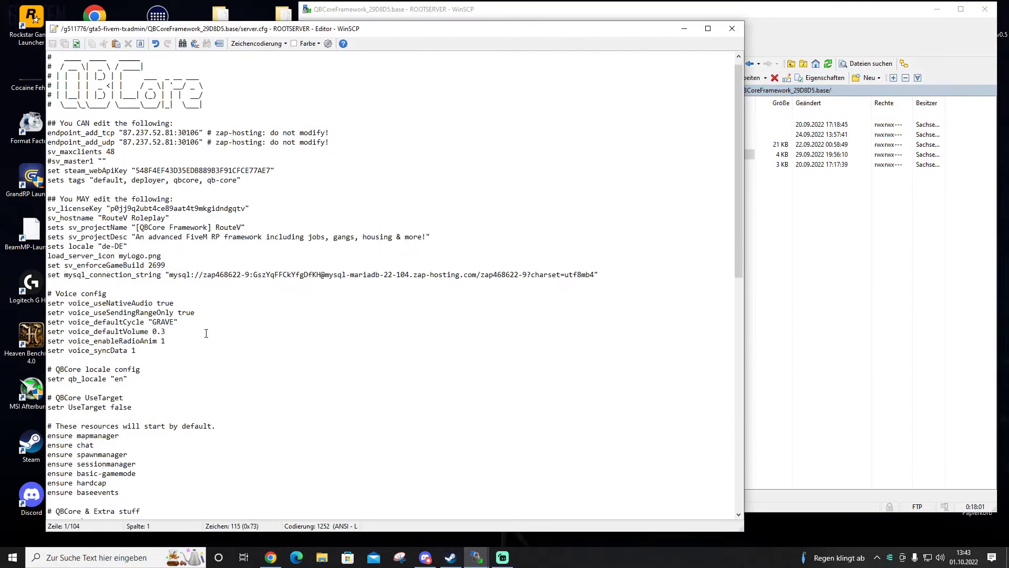
scroll(206, 334, down, 20)
scroll(206, 333, up, 10)
scroll(206, 333, up, 1)
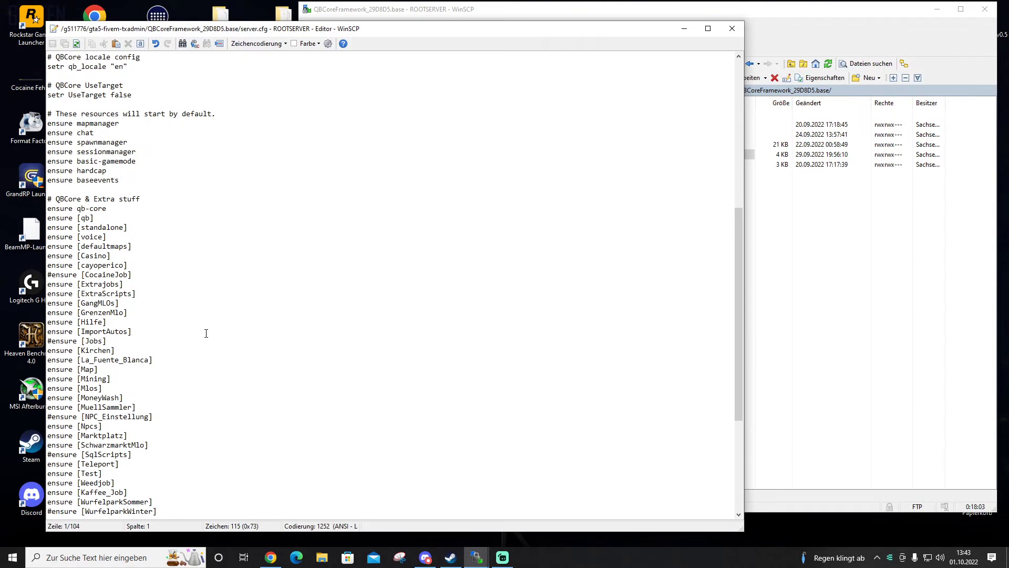
scroll(324, 300, down, 1)
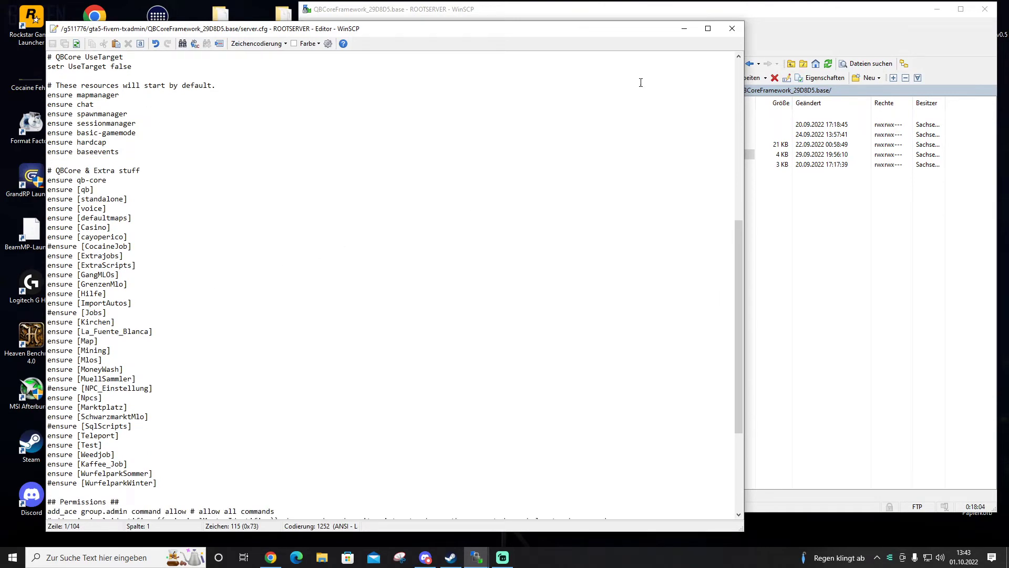
click(732, 28)
Reopen resources/[qb] to check the list of qb scripts, and go back up to resources.
double_click(672, 134)
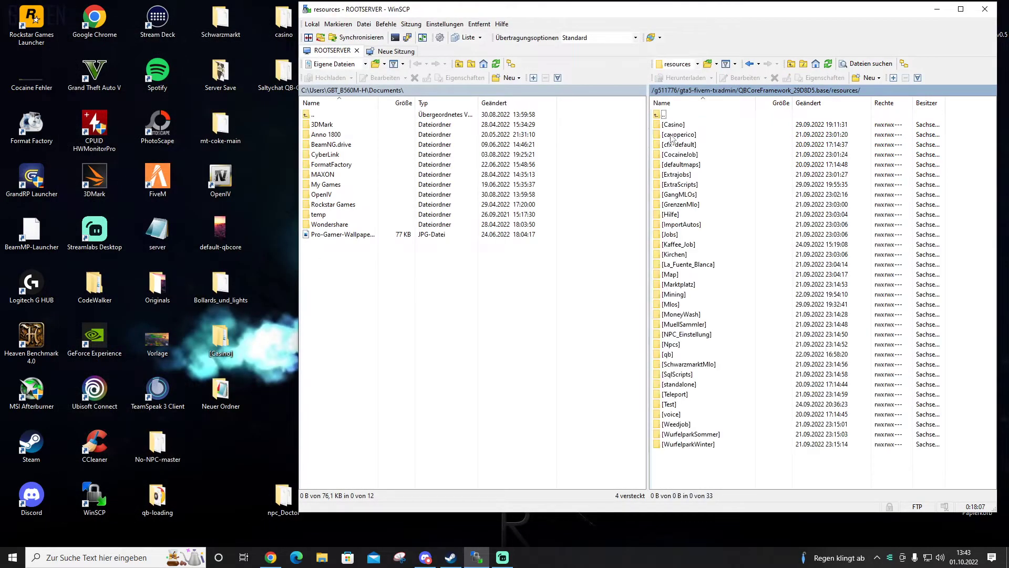
double_click(669, 359)
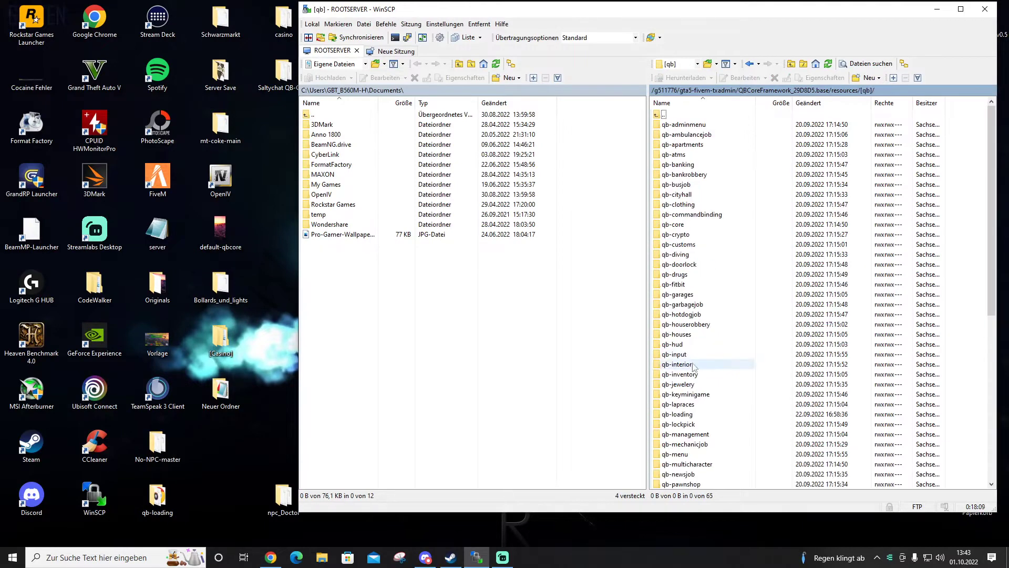
scroll(683, 373, down, 10)
scroll(707, 391, up, 10)
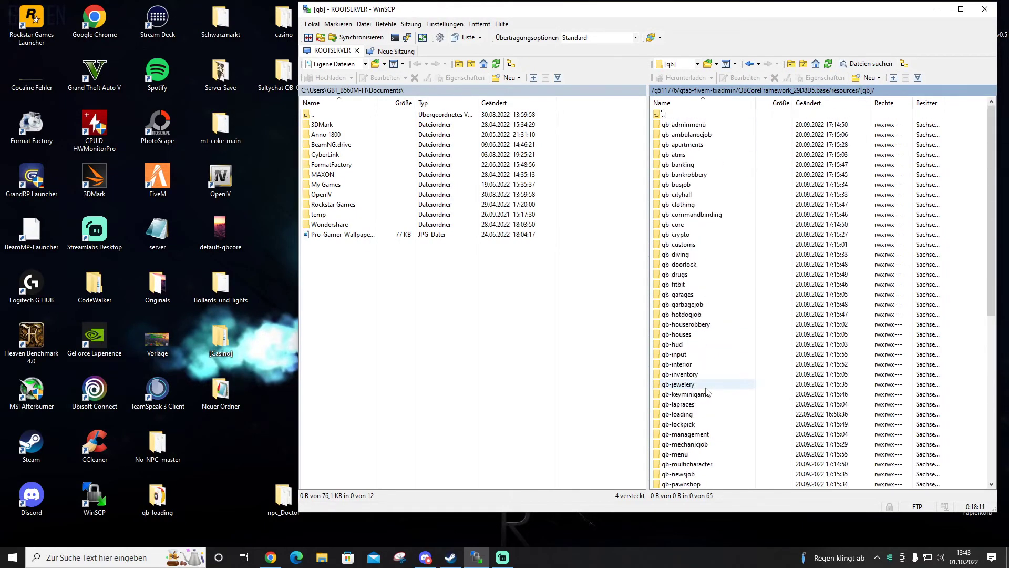
scroll(707, 391, down, 10)
scroll(707, 391, up, 10)
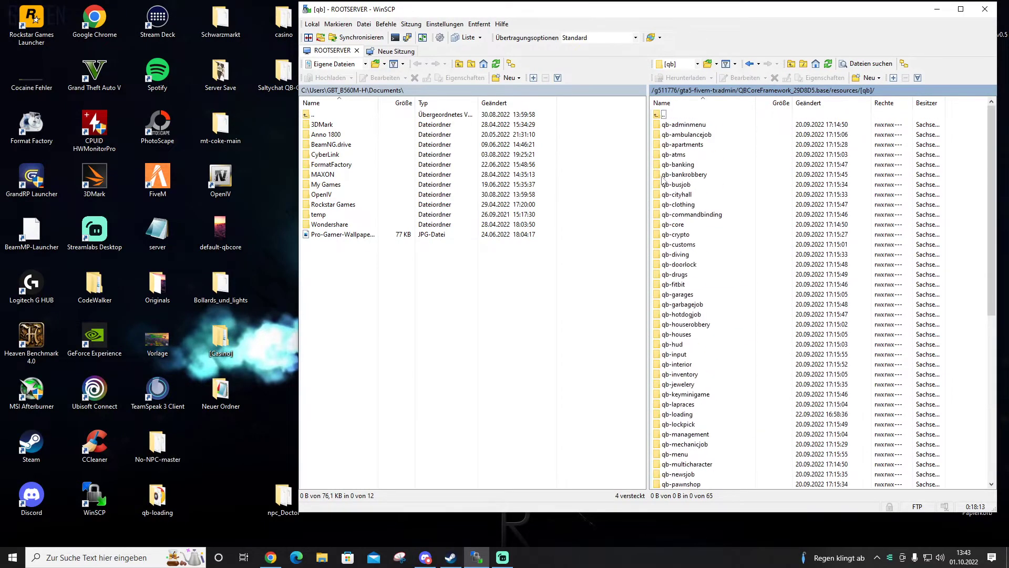
double_click(664, 116)
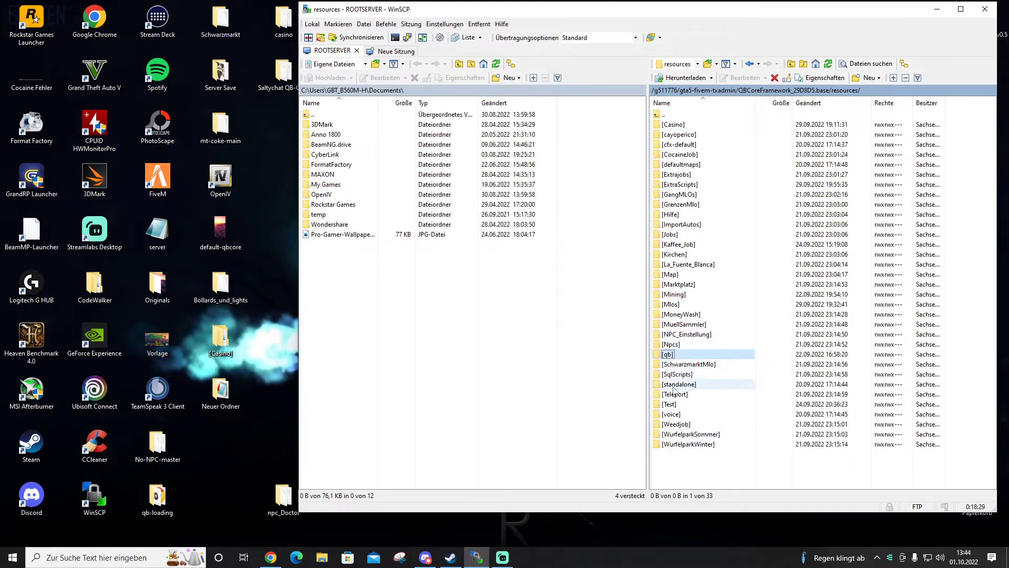
click(678, 385)
click(678, 395)
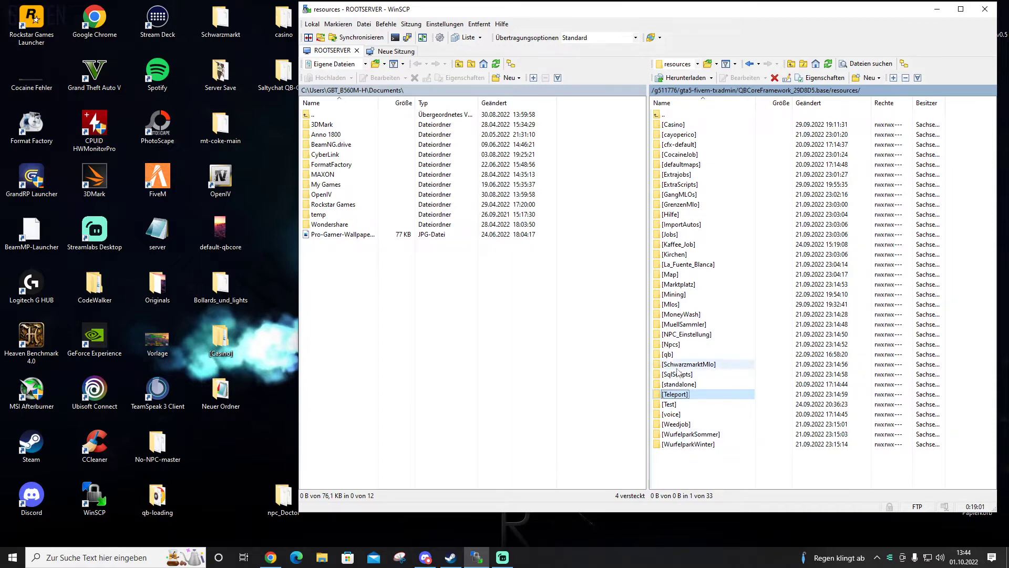
click(669, 356)
click(688, 465)
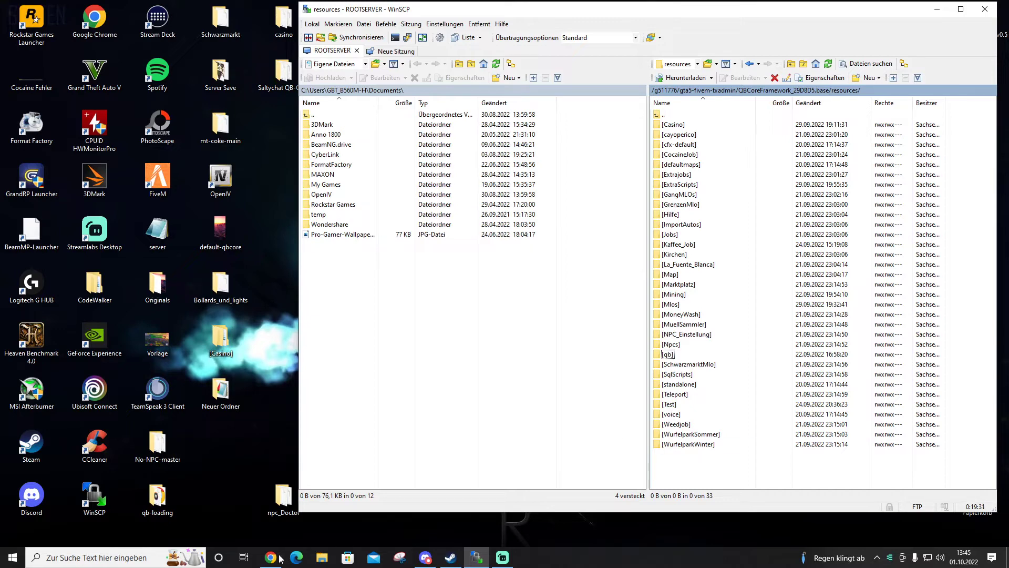
drag(283, 506, 268, 508)
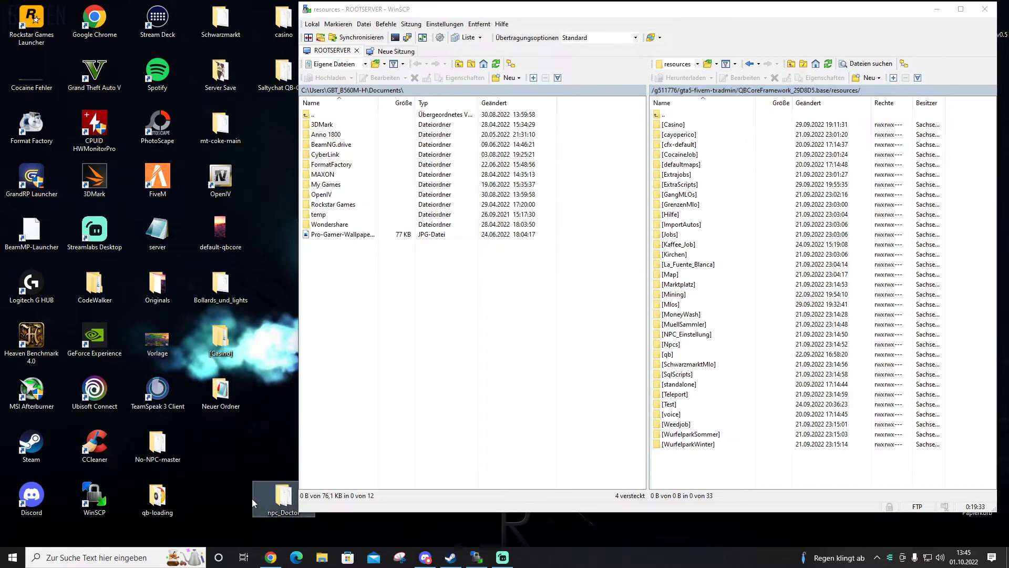